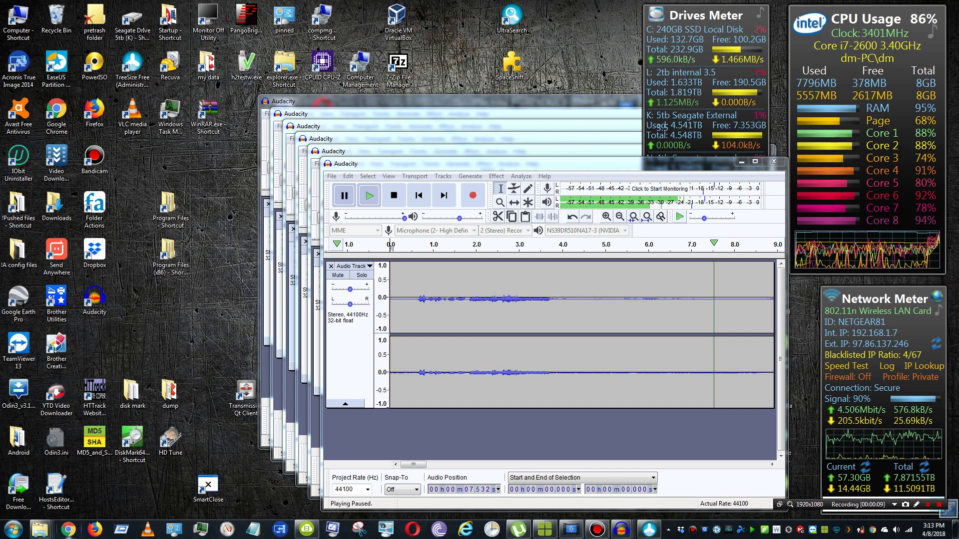
# - In Chrome, search 'z' to reach Zapier's integrations page at zapier.com/apps/integrations
pyautogui.click(69, 529)
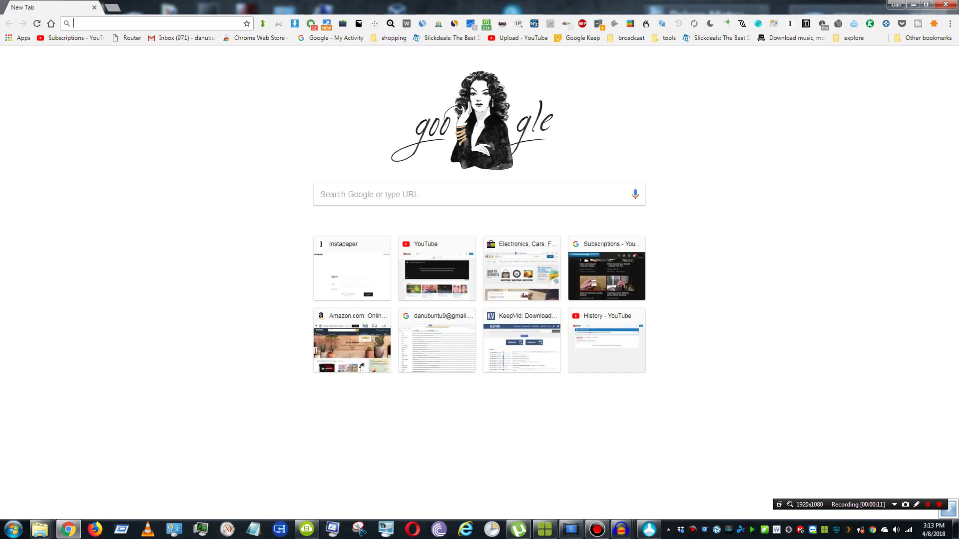
pyautogui.write('z')
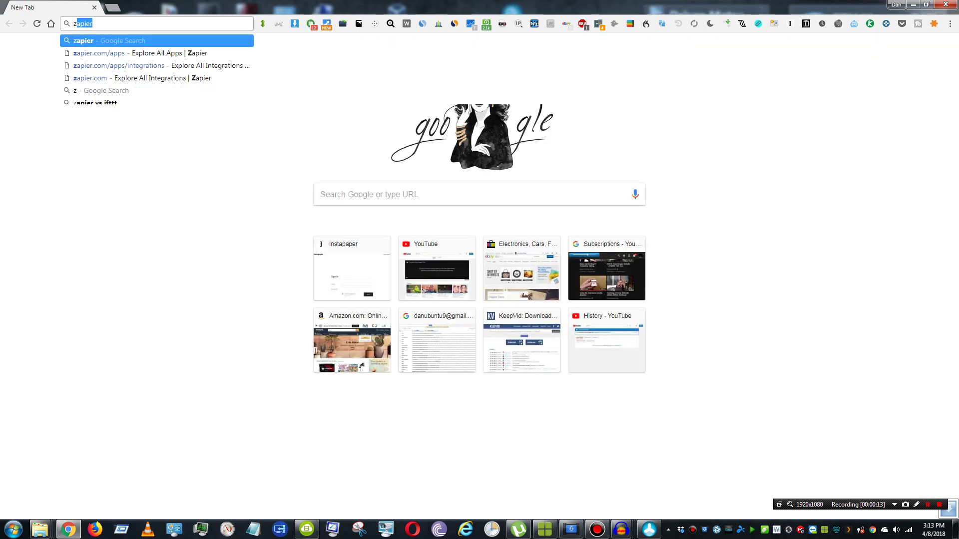
pyautogui.press('Return')
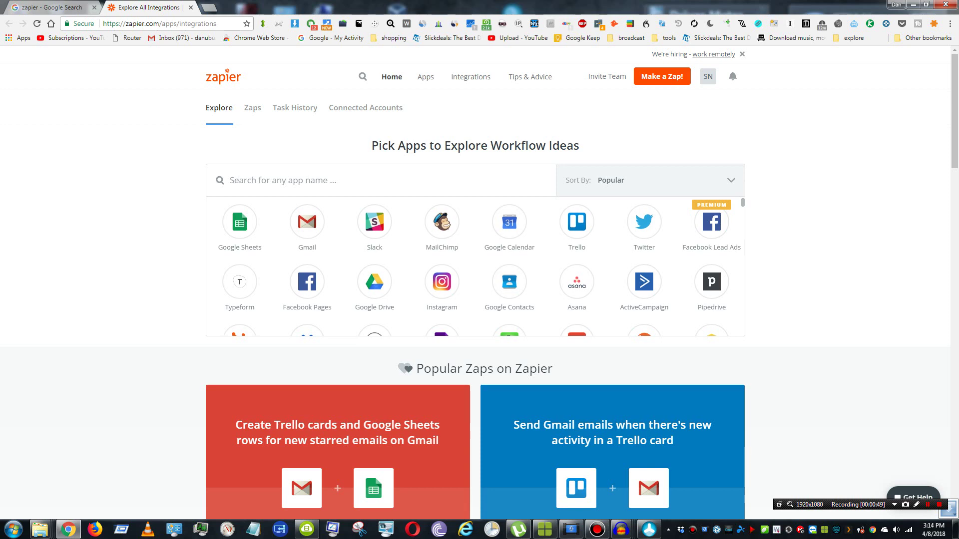
# - Bring up Windows Explorer at Computer, showing the drives, with Win+E
pyautogui.press('super+e')
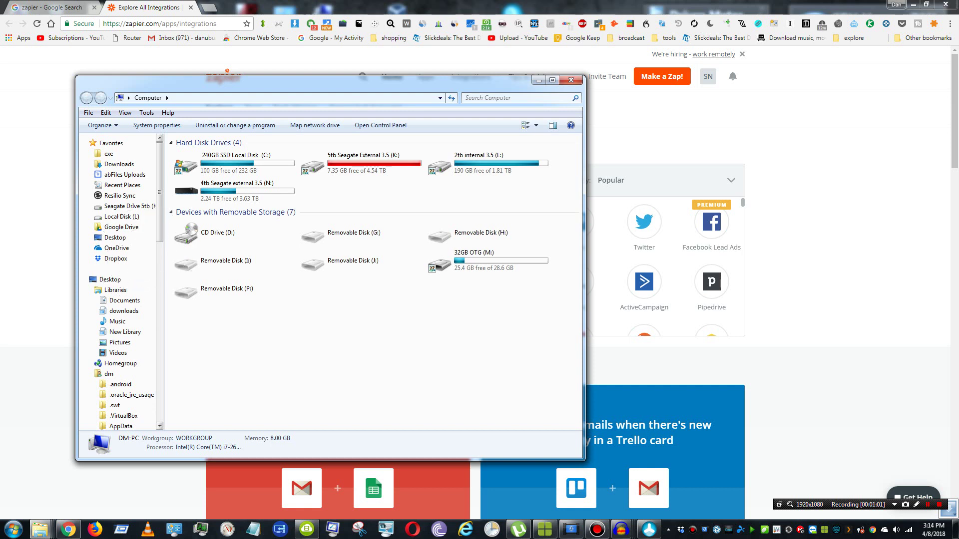
# - Browse the Dropbox folder, including bandicam, then close Explorer
pyautogui.click(116, 258)
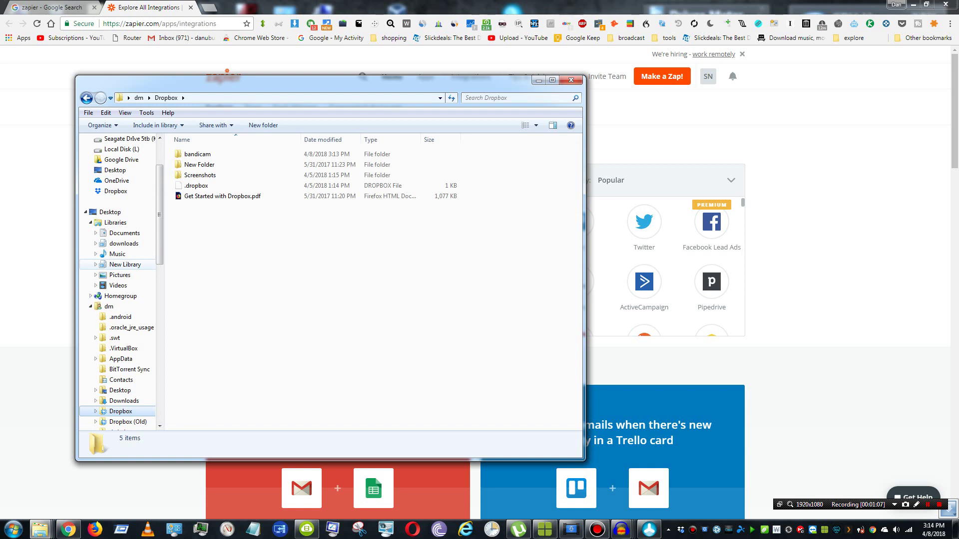
pyautogui.hotkey('alt', 'F4')
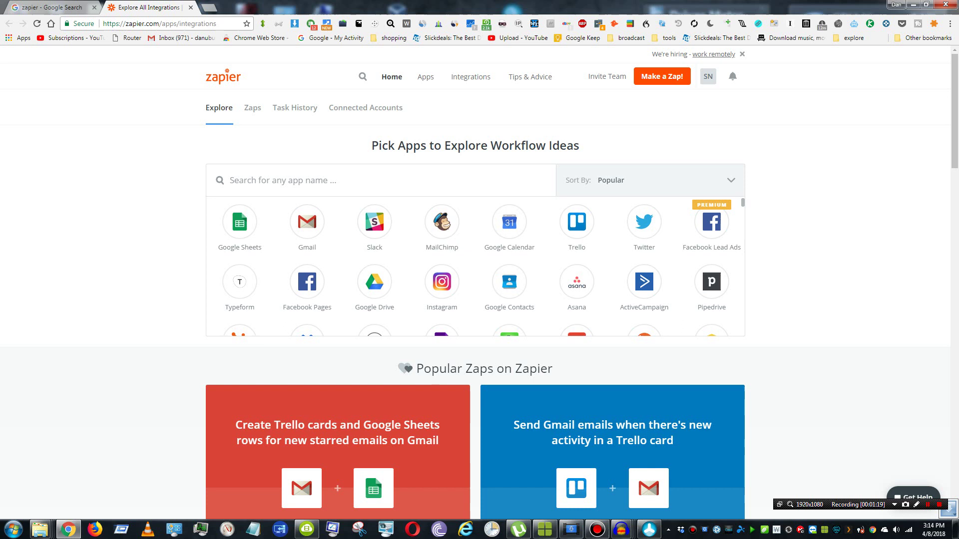
# - Open the Zaps dashboard listing the two Dropbox-to-YouTube zaps in Home
pyautogui.click(252, 108)
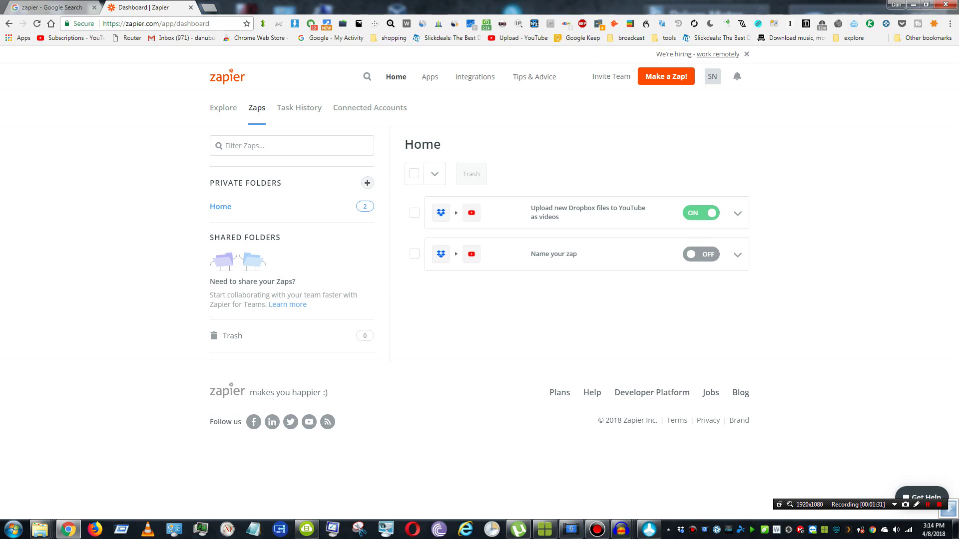
pyautogui.hotkey('shift', 'F12')
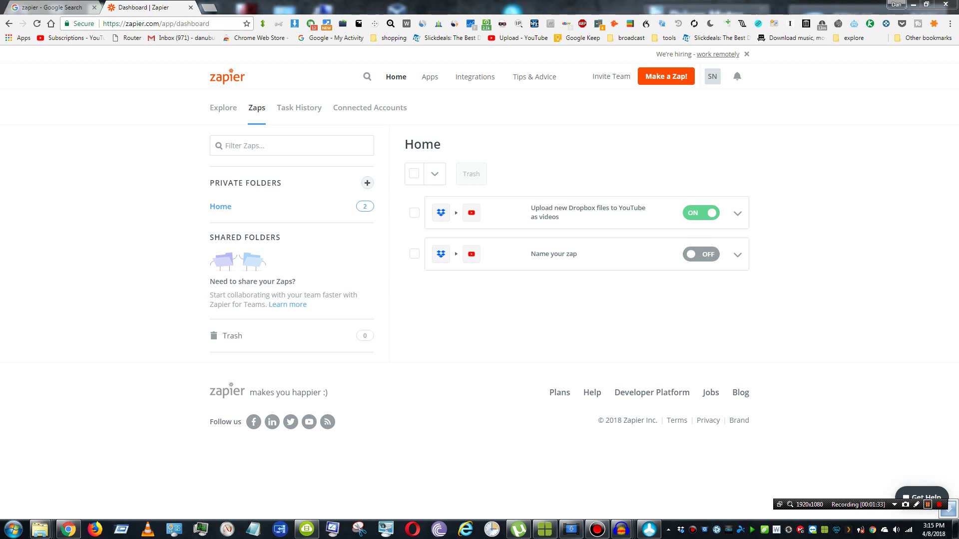
pyautogui.hotkey('shift', 'F12')
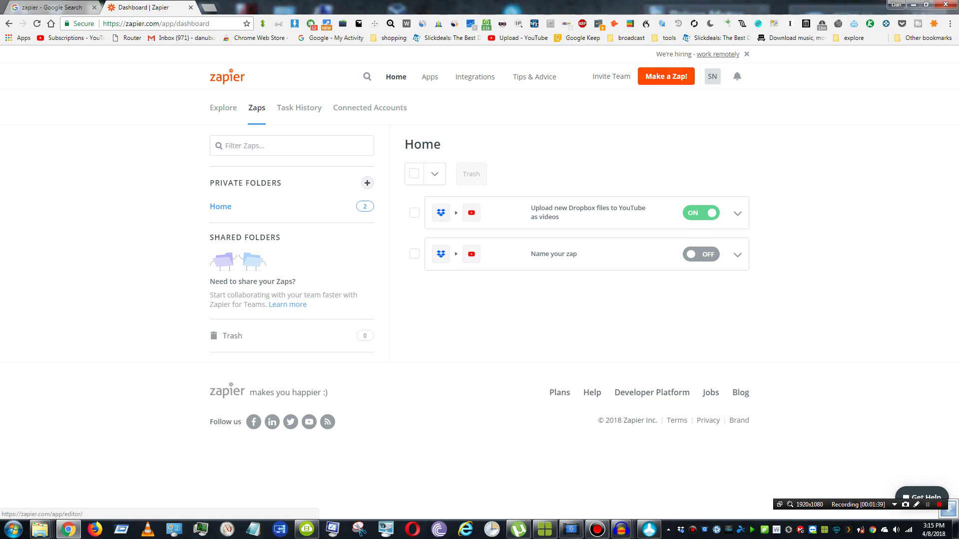
# - Make a new zap with Dropbox as the trigger app and New File in Folder as the trigger
pyautogui.click(666, 76)
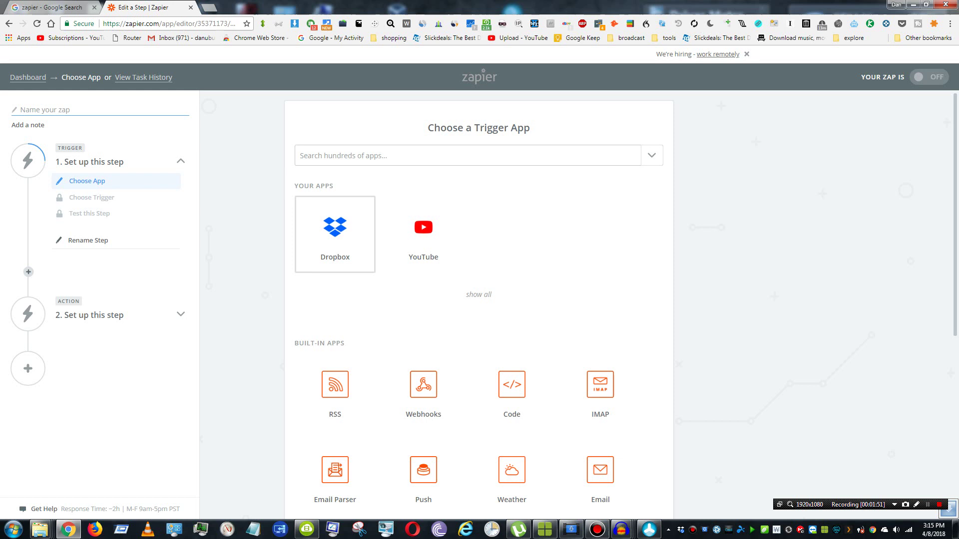
pyautogui.click(335, 234)
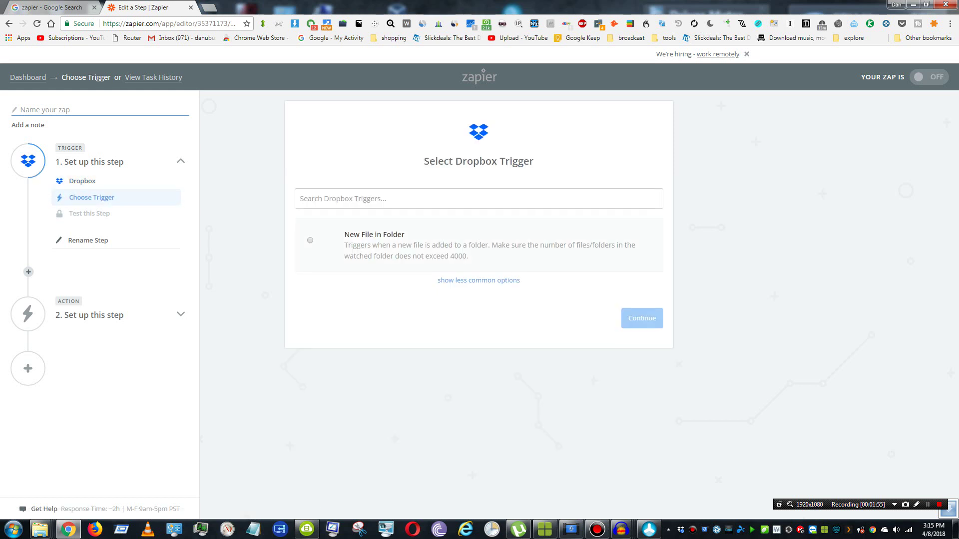
pyautogui.click(310, 240)
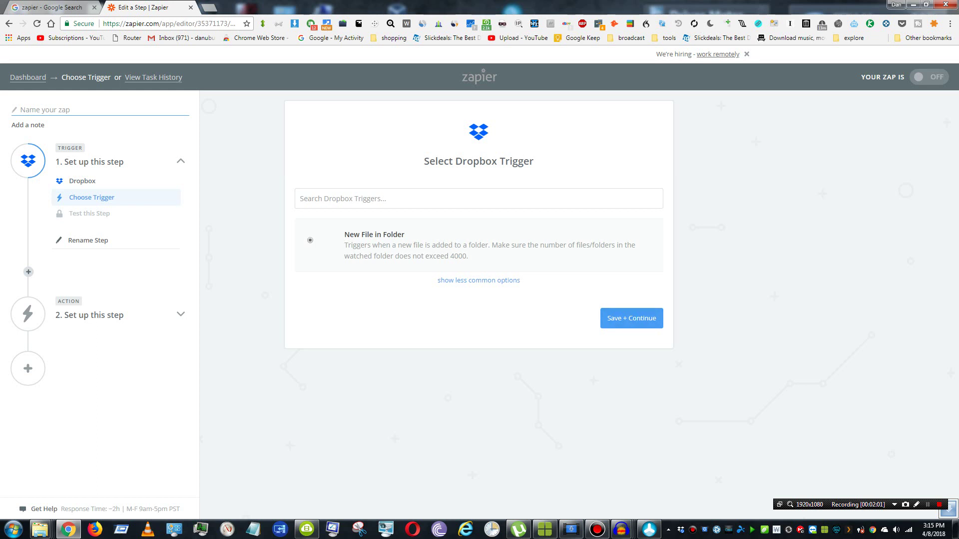
pyautogui.click(632, 318)
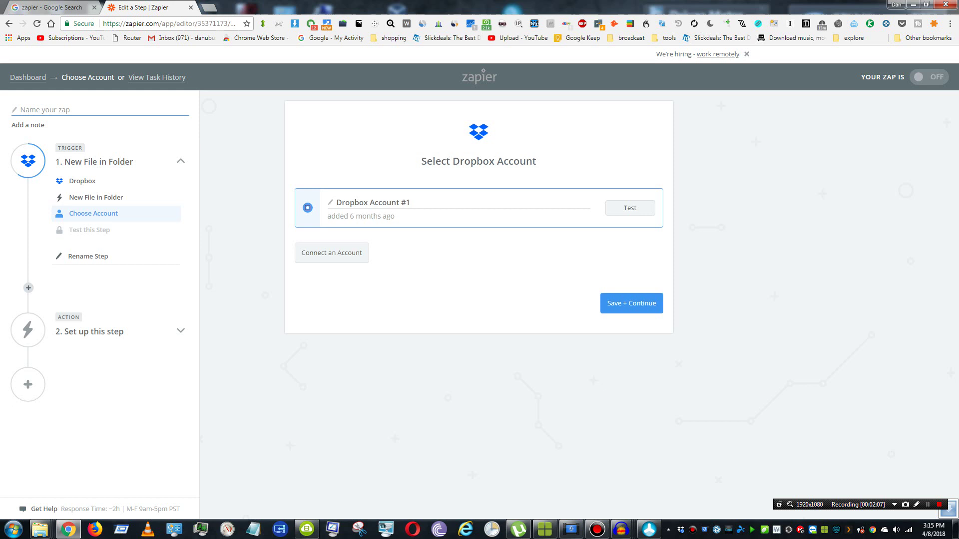
# - Keep the connected Dropbox account and set the trigger to watch the /bandicam folder
pyautogui.click(631, 303)
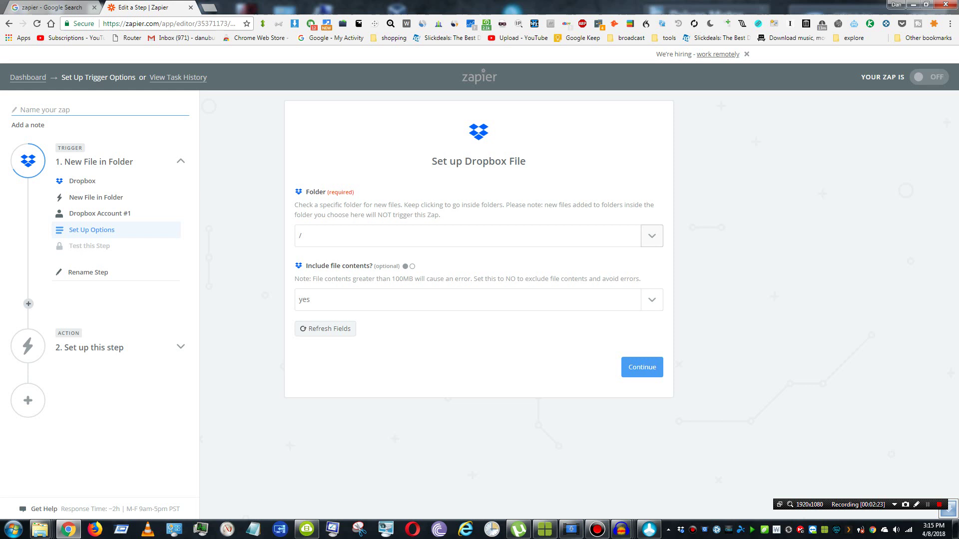
pyautogui.click(469, 236)
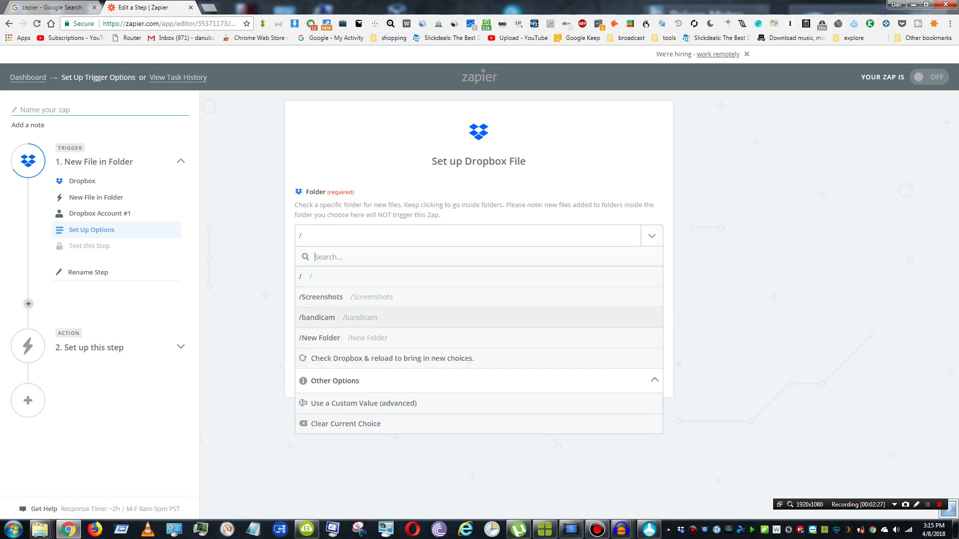
pyautogui.click(316, 318)
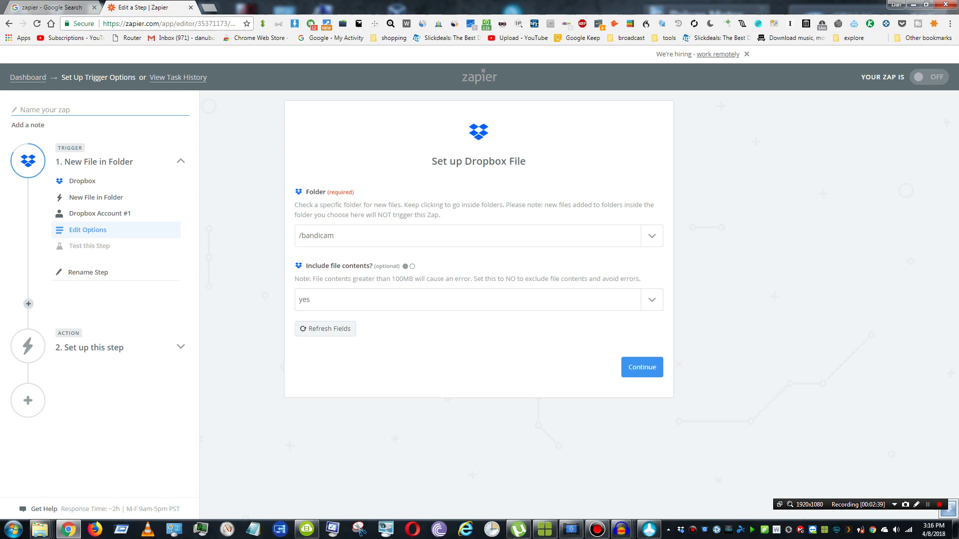
pyautogui.click(642, 367)
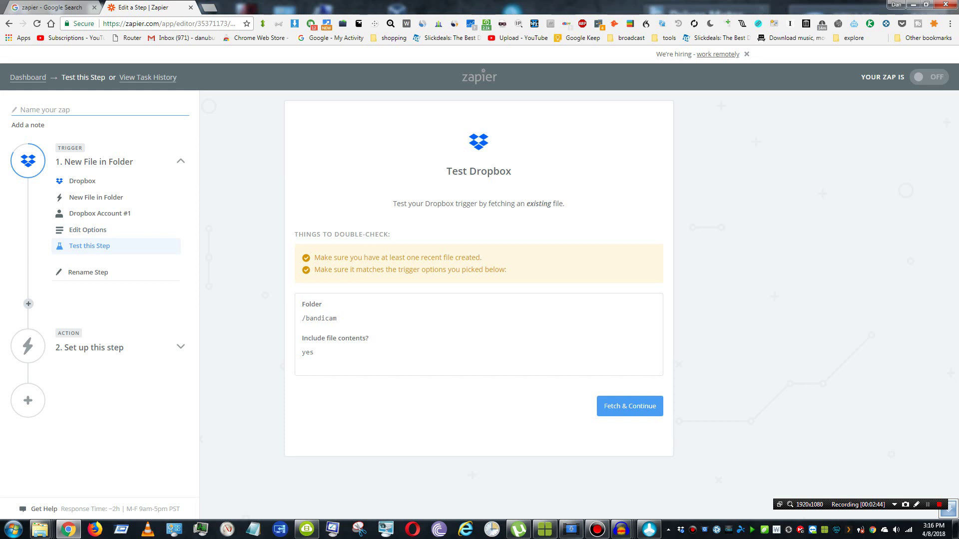
# - Fetch a sample file to test the Dropbox trigger successfully, then continue to the action
pyautogui.click(629, 406)
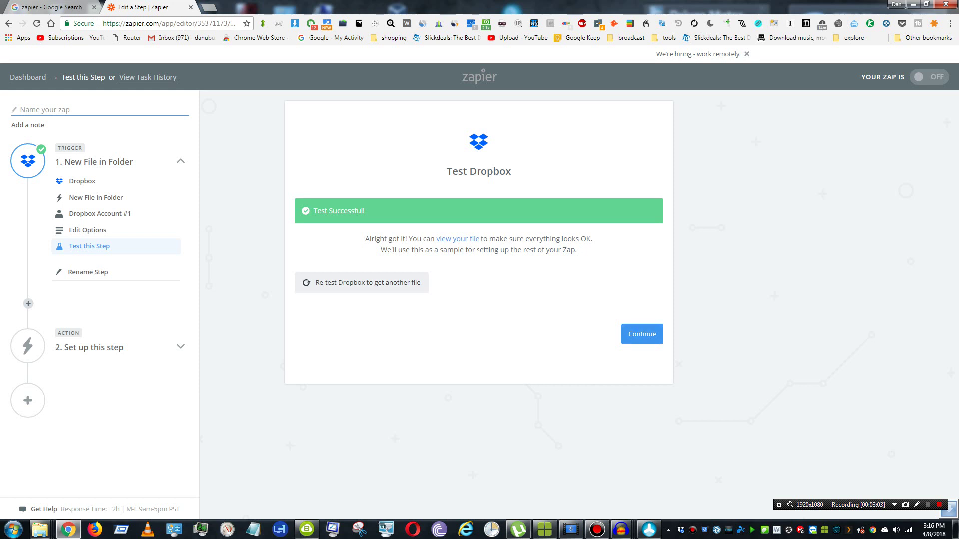
pyautogui.click(642, 335)
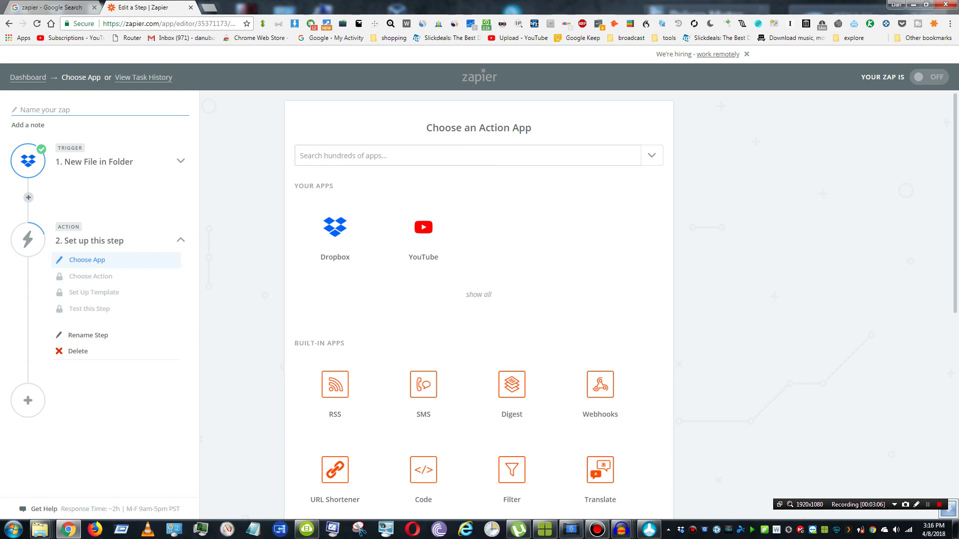
# - Choose YouTube's Upload Video as the action with the existing YouTube account
pyautogui.click(423, 234)
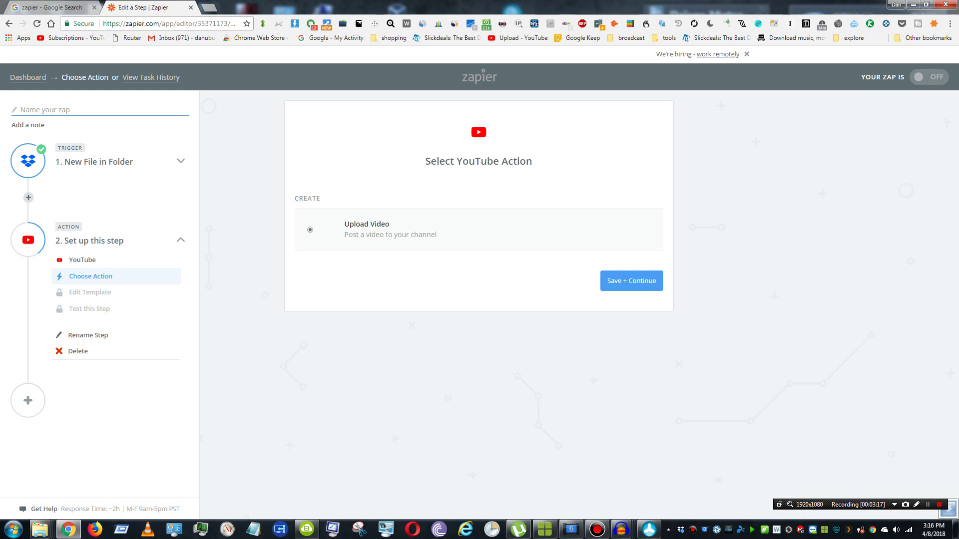
pyautogui.click(632, 281)
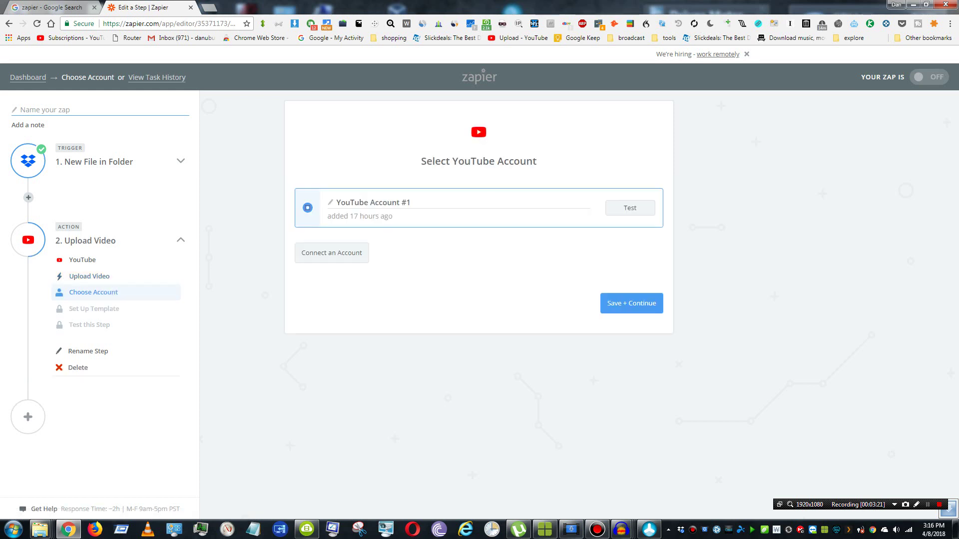
pyautogui.click(631, 304)
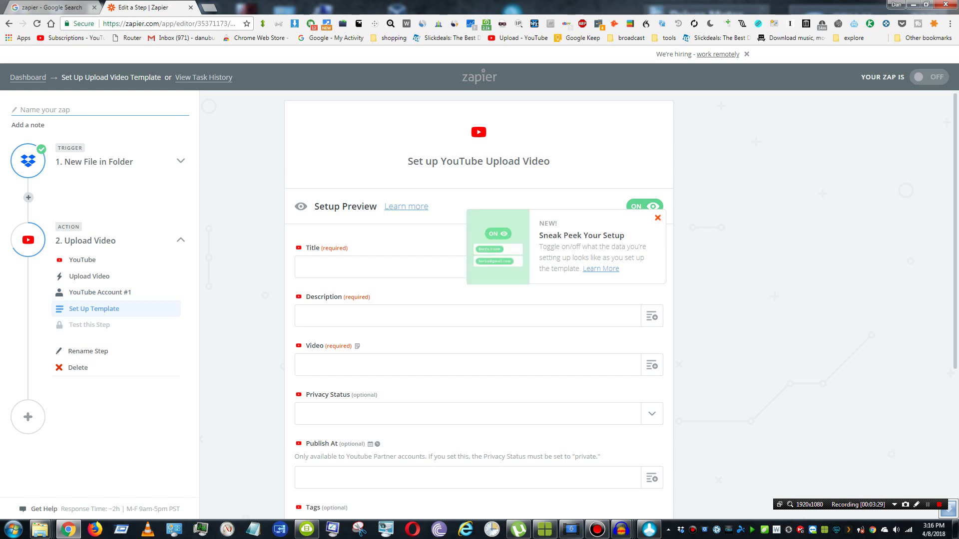
# - Dismiss the preview tip, review the Upload Video template, and list Dropbox fields for Title
pyautogui.click(657, 218)
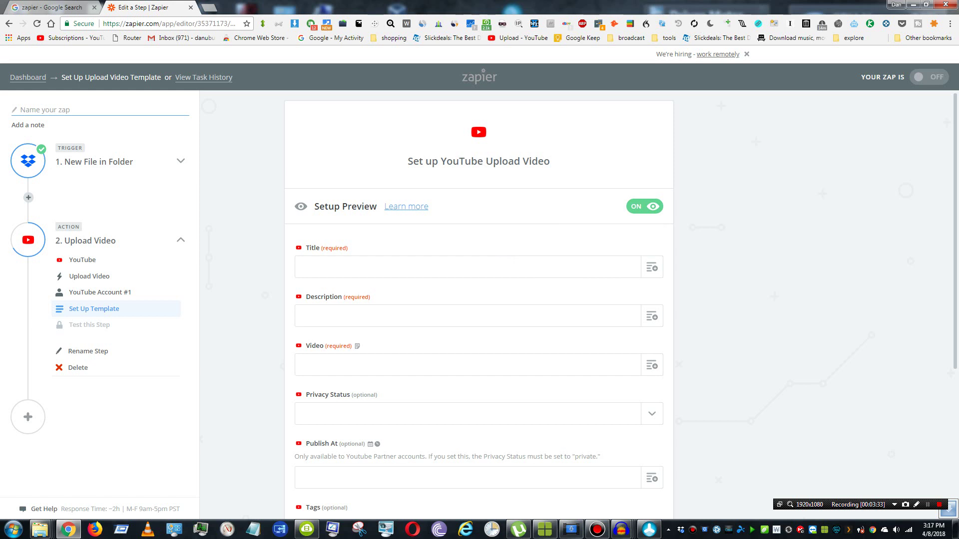
pyautogui.doubleClick(313, 248)
pyautogui.scroll(-3, 479, 305)
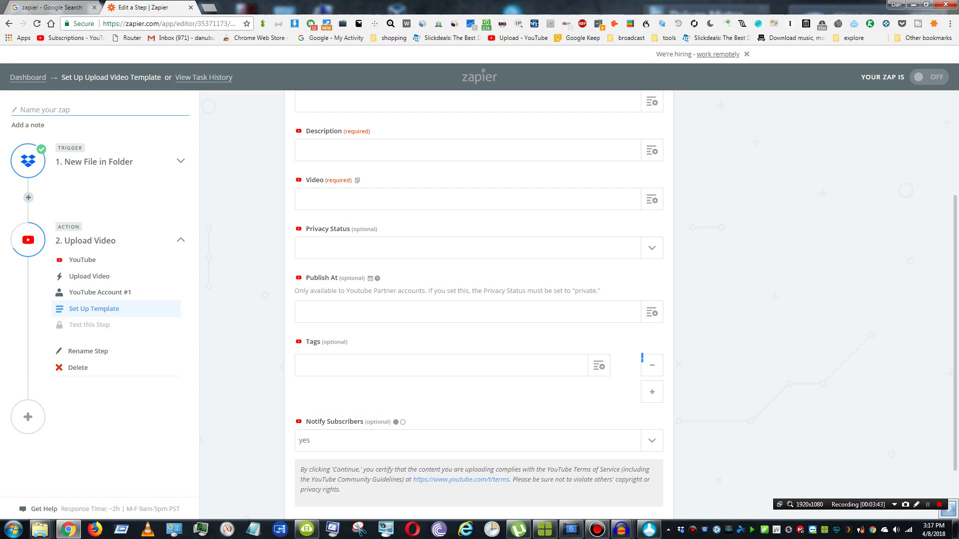
pyautogui.scroll(-3, 478, 305)
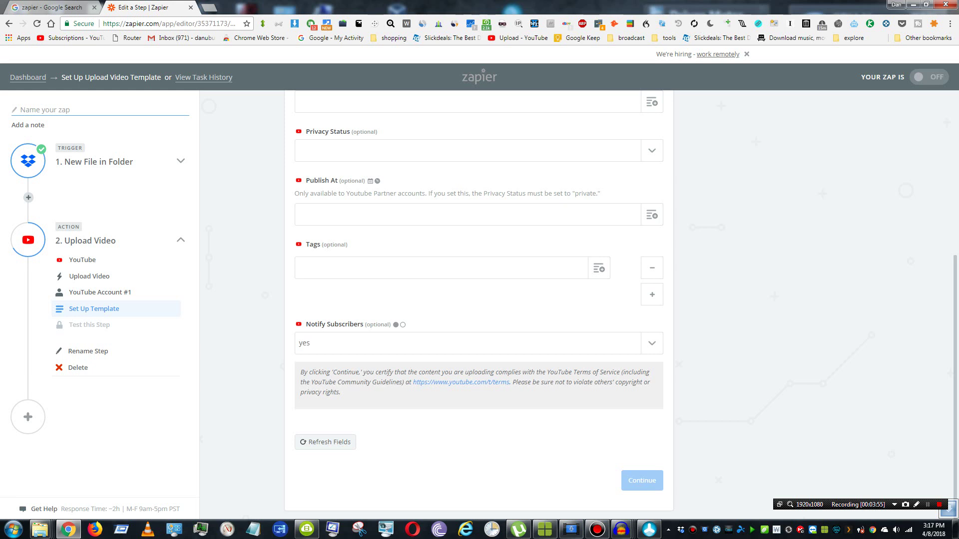
pyautogui.scroll(5, 479, 310)
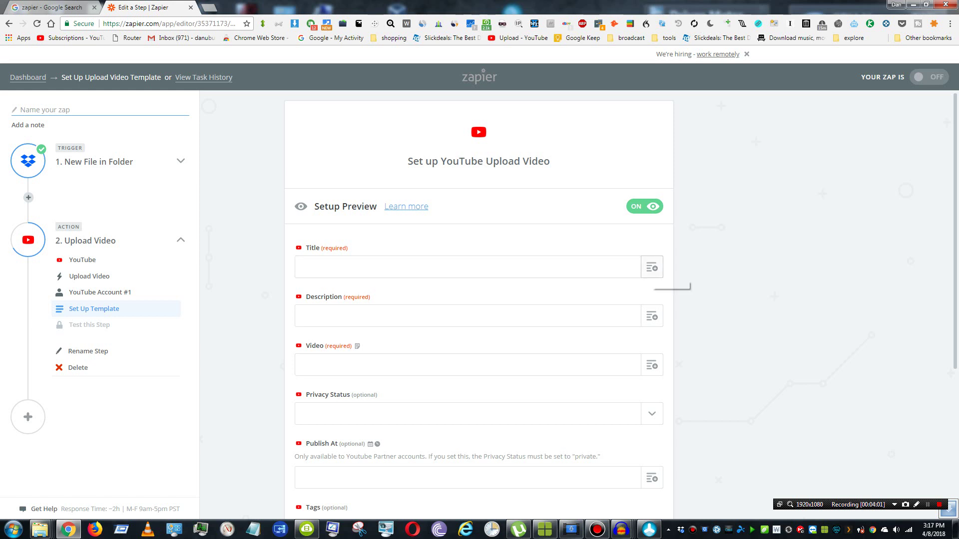
pyautogui.click(652, 267)
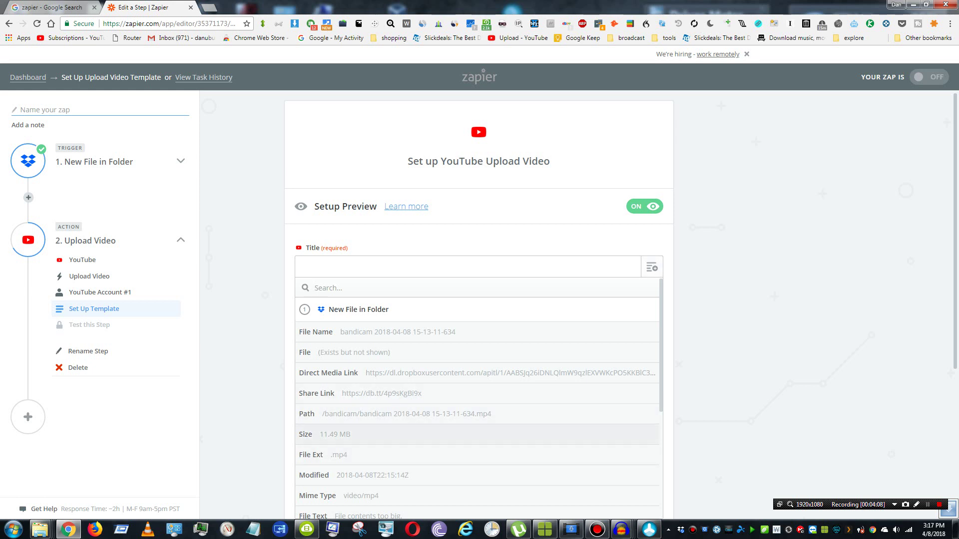
# - Map Title to the Dropbox file Size and set Description to 1
pyautogui.click(330, 434)
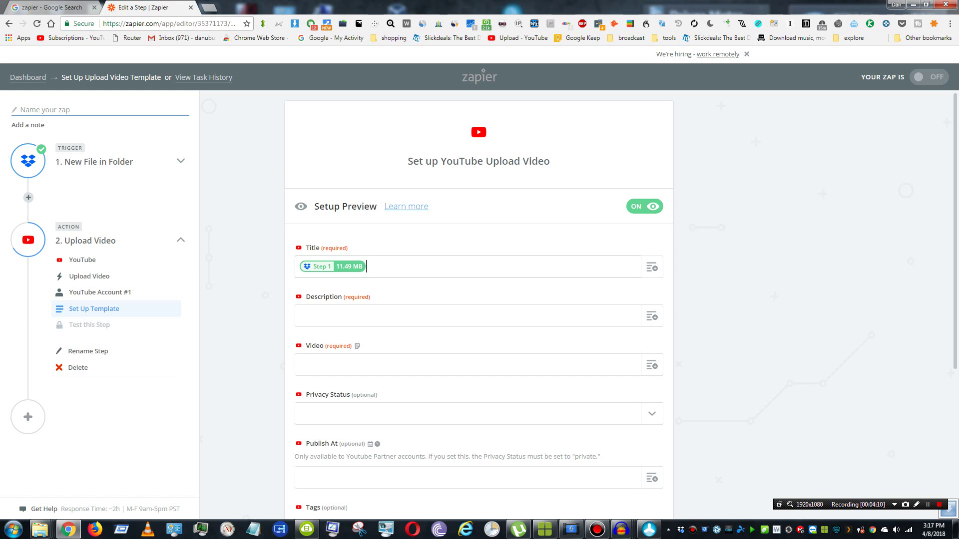
pyautogui.click(300, 316)
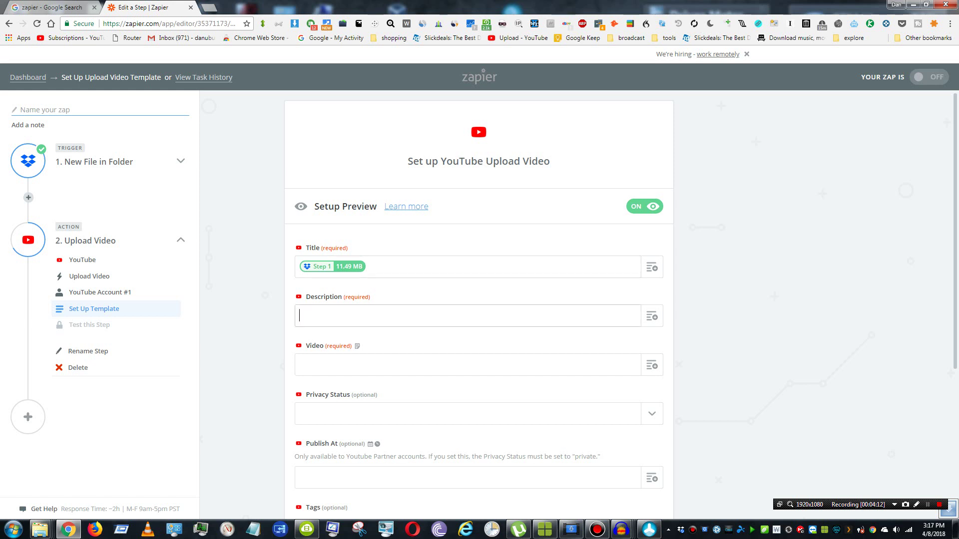
pyautogui.write('1')
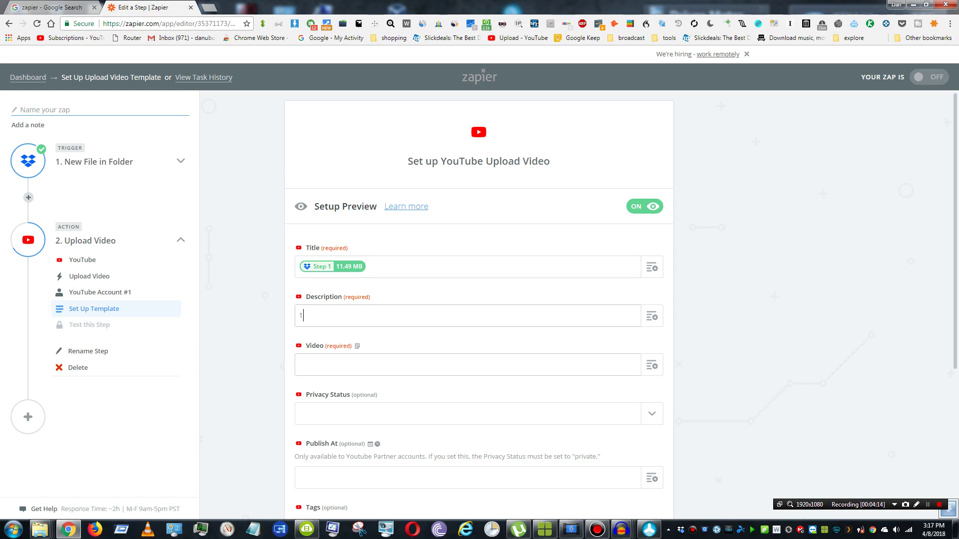
# - Map the bandicam file's data into Video and close the Field Types help tab
pyautogui.click(652, 365)
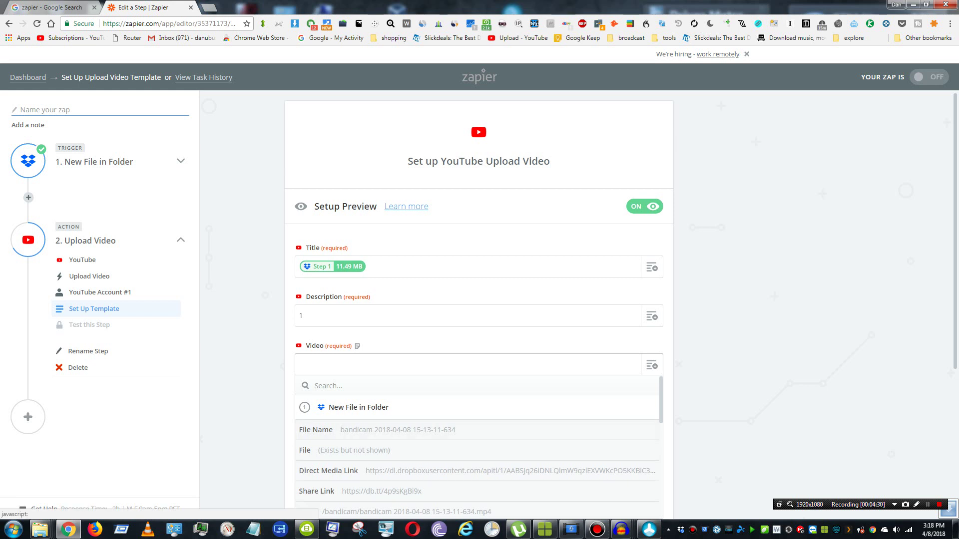
pyautogui.click(374, 430)
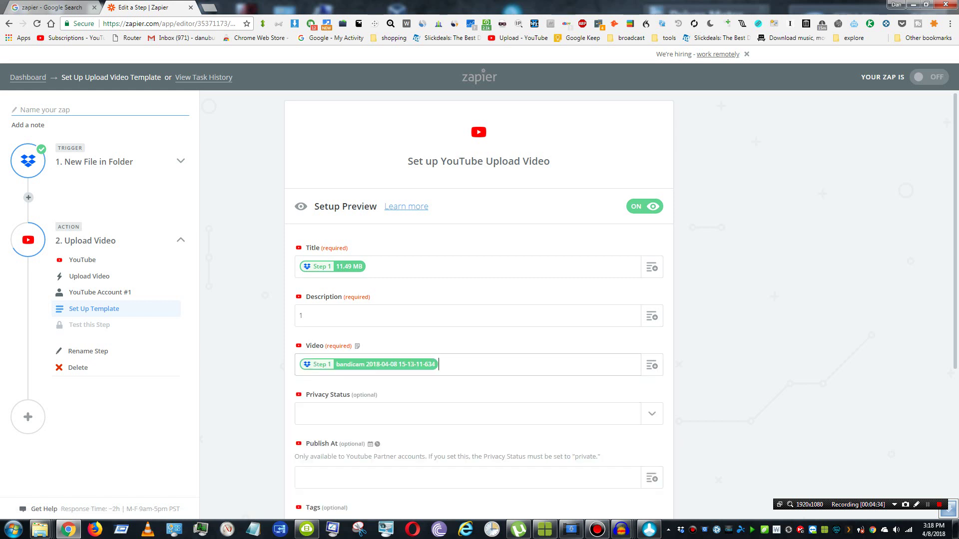
pyautogui.press('BackSpace')
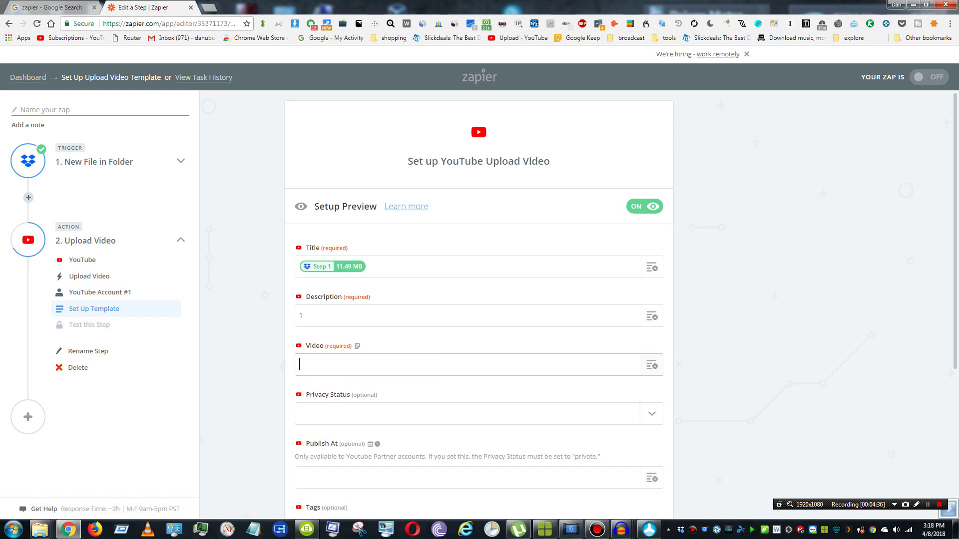
pyautogui.click(651, 365)
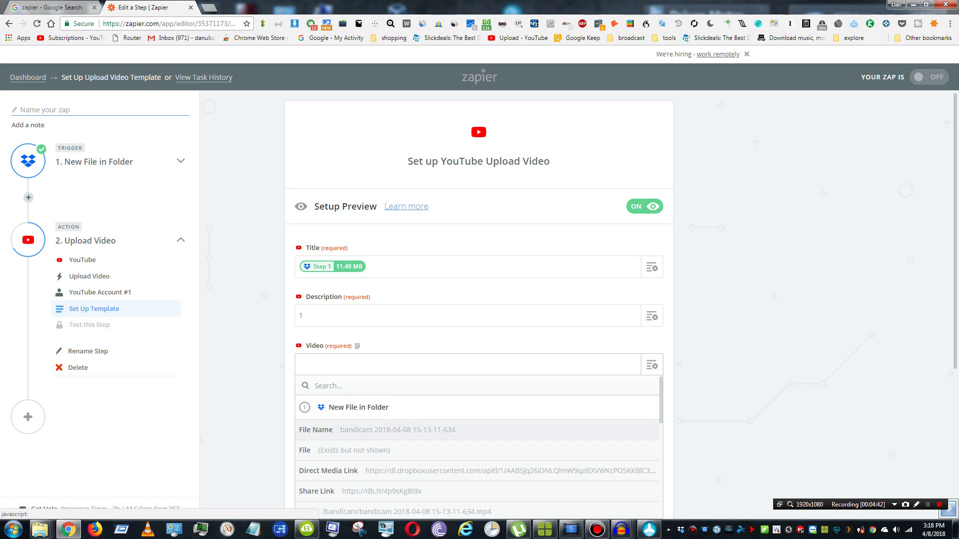
pyautogui.scroll(-2, 478, 407)
pyautogui.scroll(-4, 478, 447)
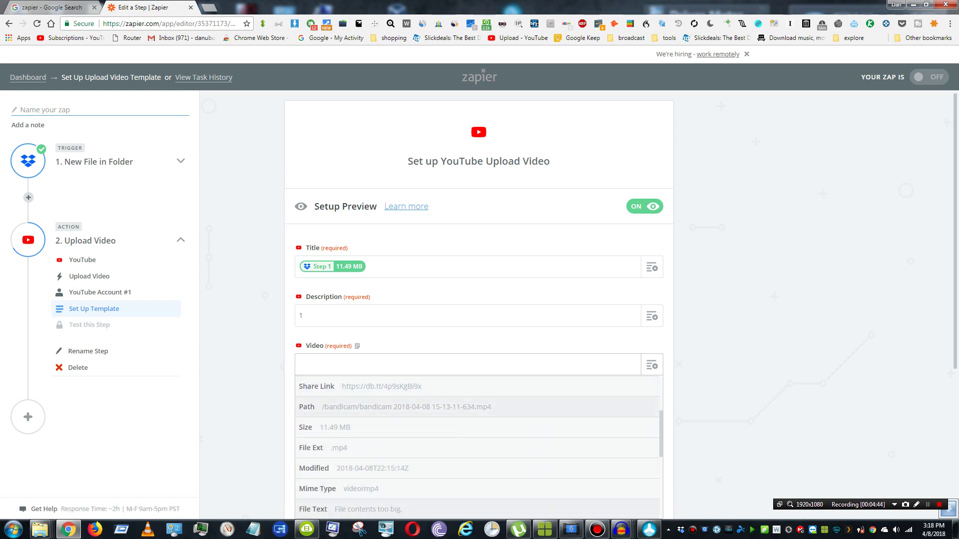
pyautogui.scroll(6, 478, 447)
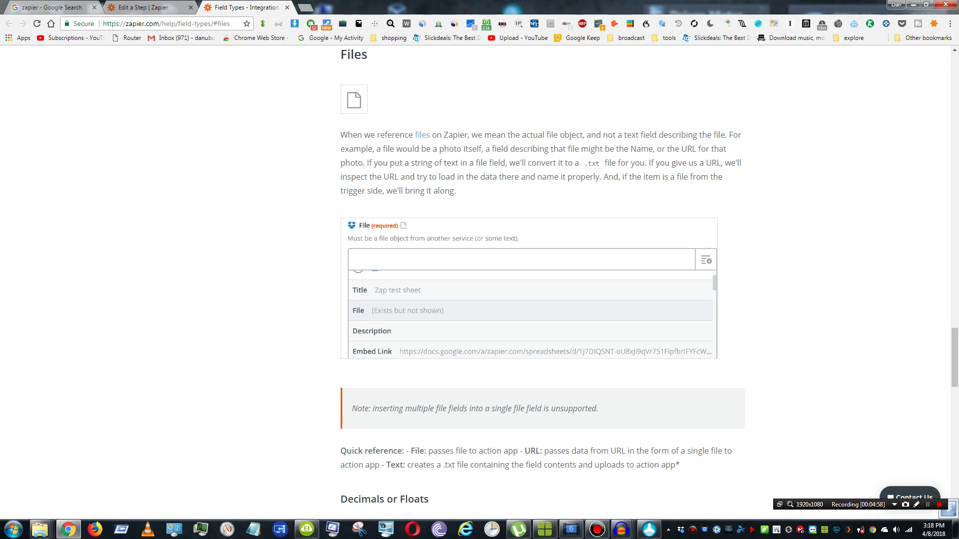
pyautogui.hotkey('ctrl', 'w')
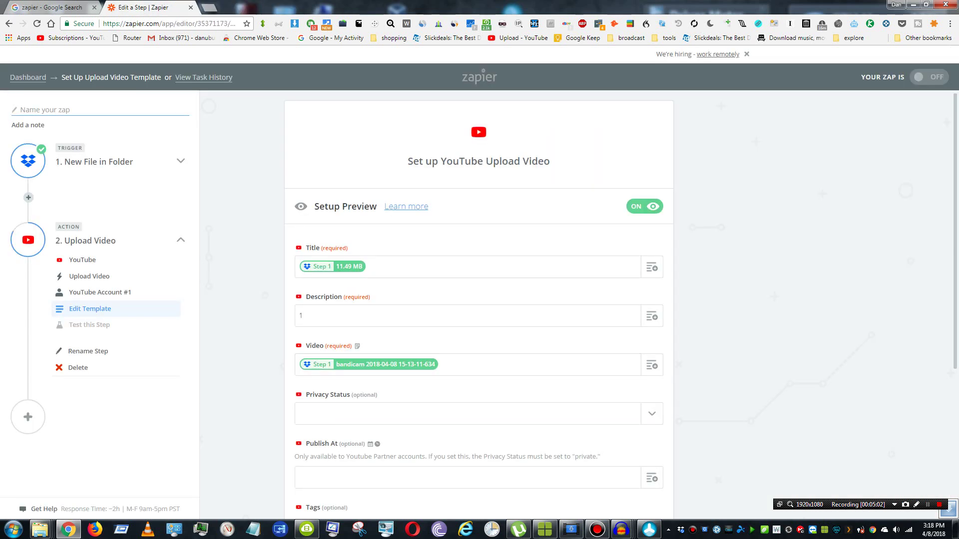
# - Set the video's Privacy Status to Unlisted and look over the remaining template fields down to the bottom
pyautogui.click(469, 413)
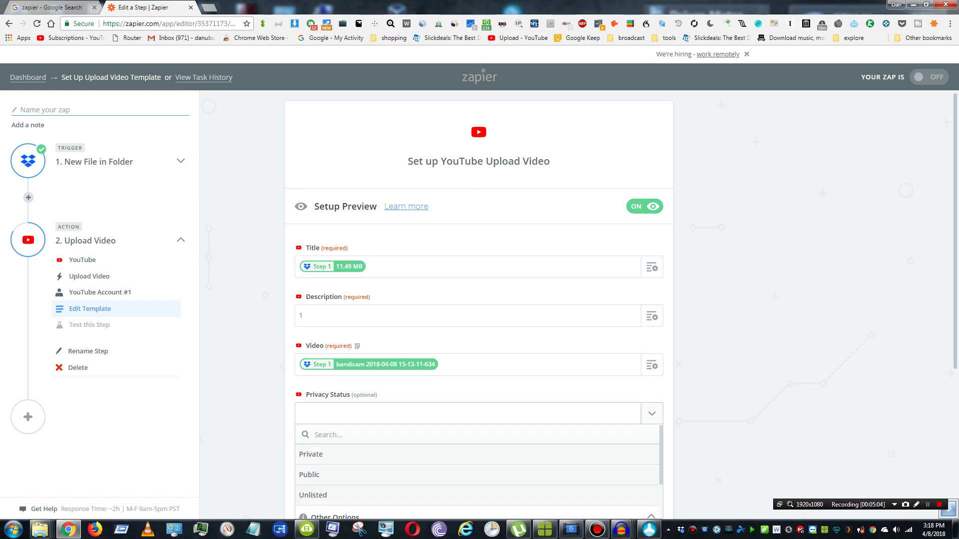
pyautogui.click(320, 495)
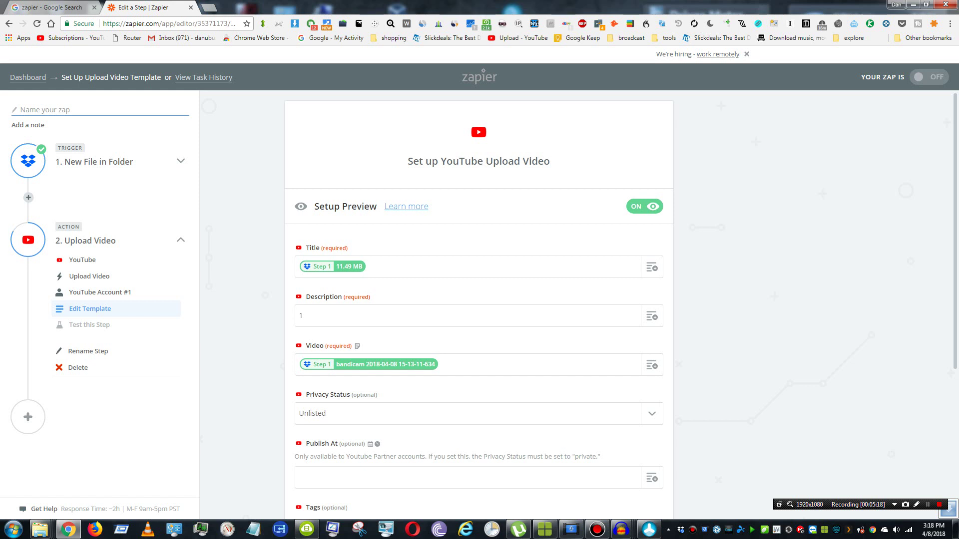
pyautogui.moveTo(305, 345); pyautogui.dragTo(434, 365)
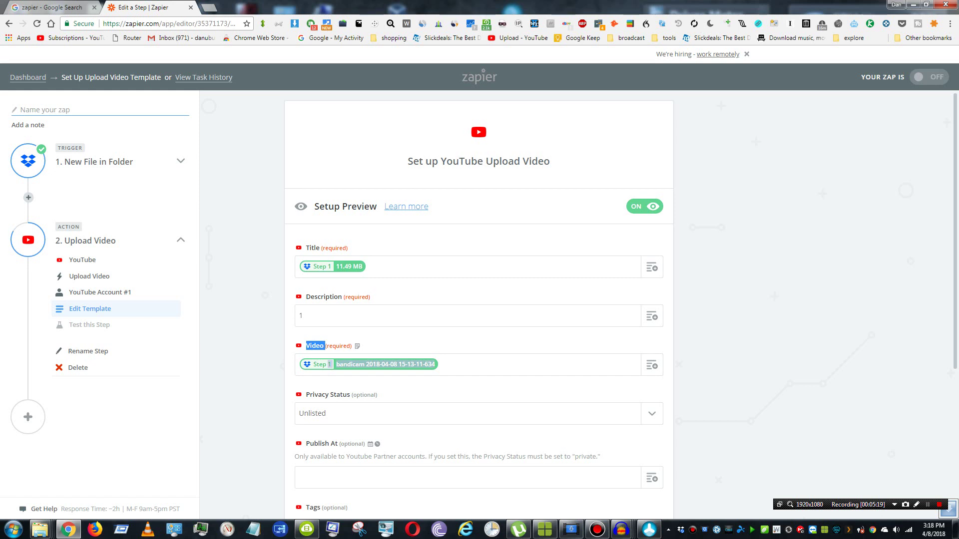
pyautogui.scroll(-3, 478, 305)
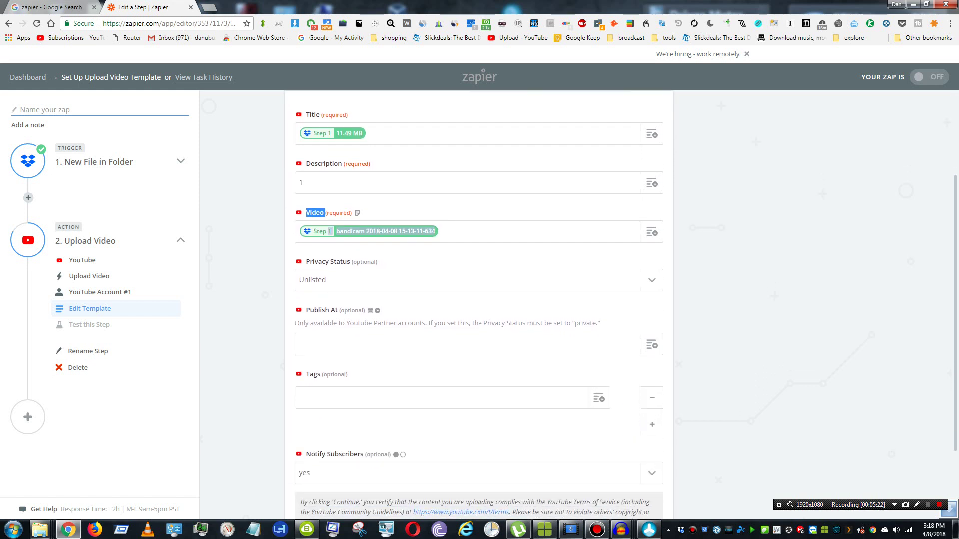
pyautogui.scroll(-2, 478, 305)
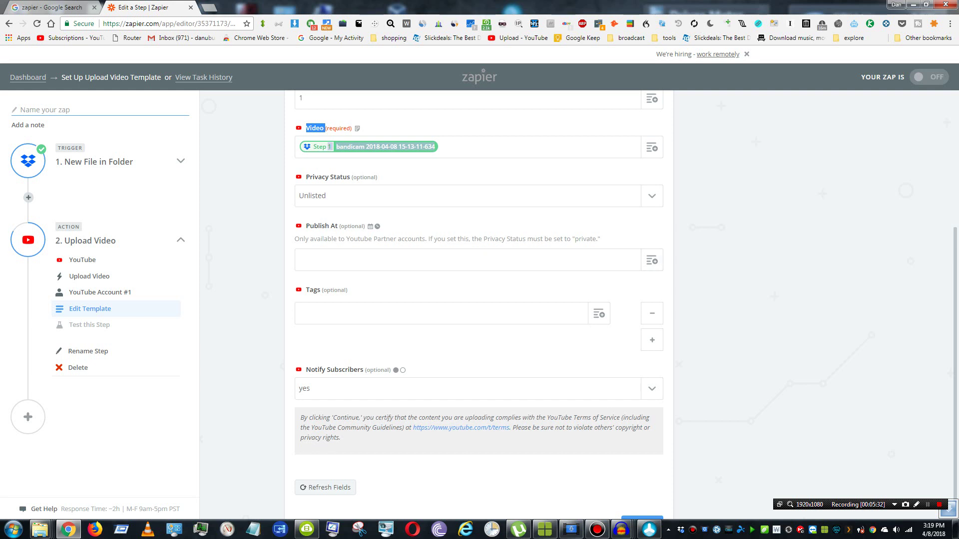
pyautogui.scroll(-1, 478, 300)
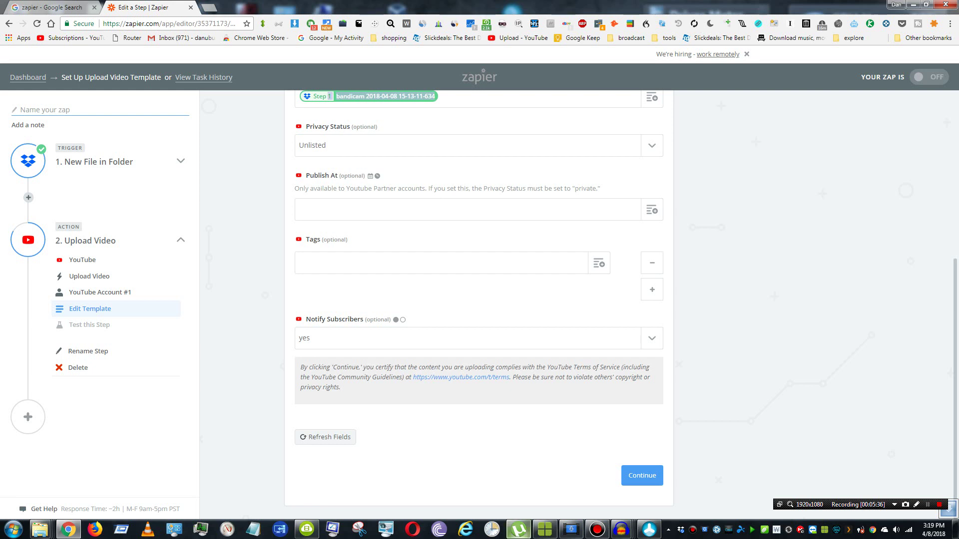
# - Save the YouTube upload template and move on to the Send Test Upload Video to YouTube step
pyautogui.click(641, 476)
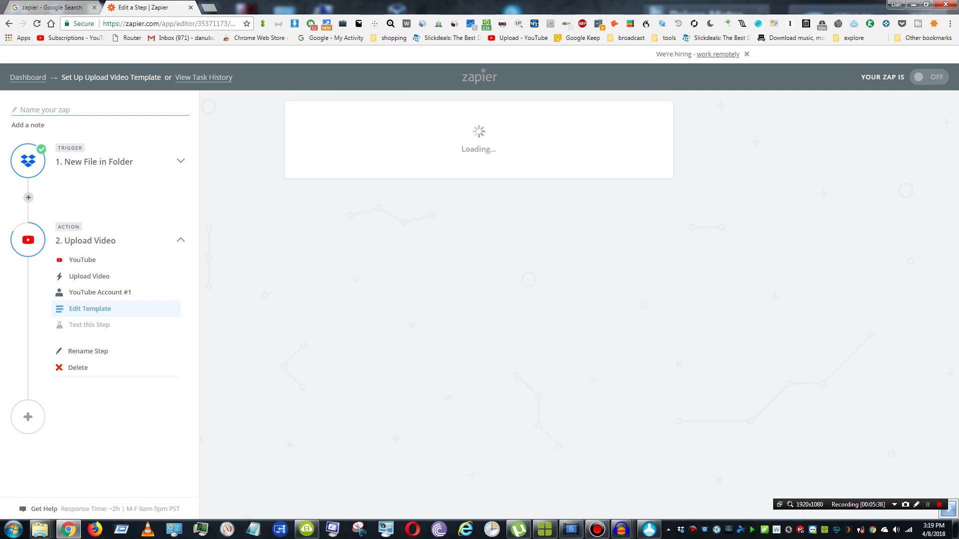